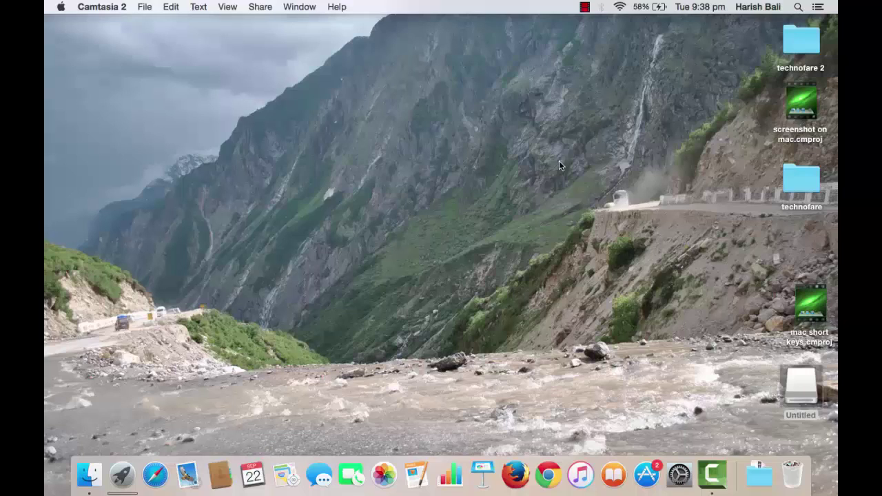
click(801, 399)
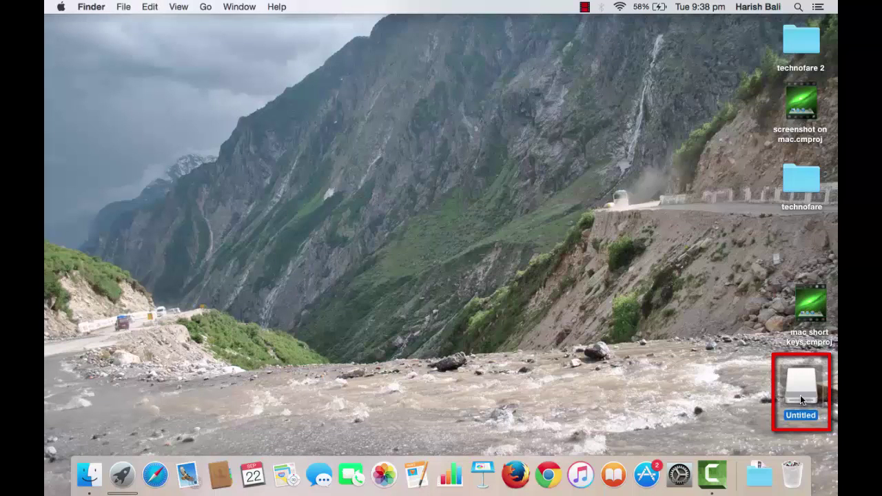
right_click(801, 400)
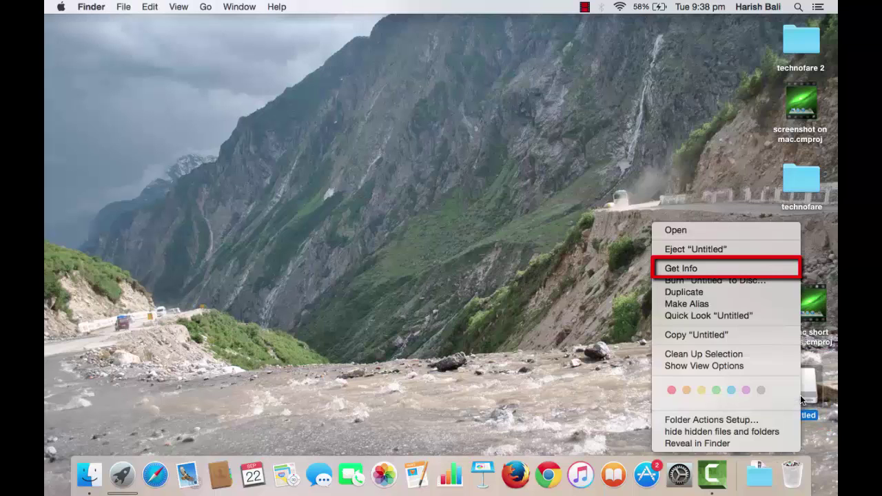
click(699, 269)
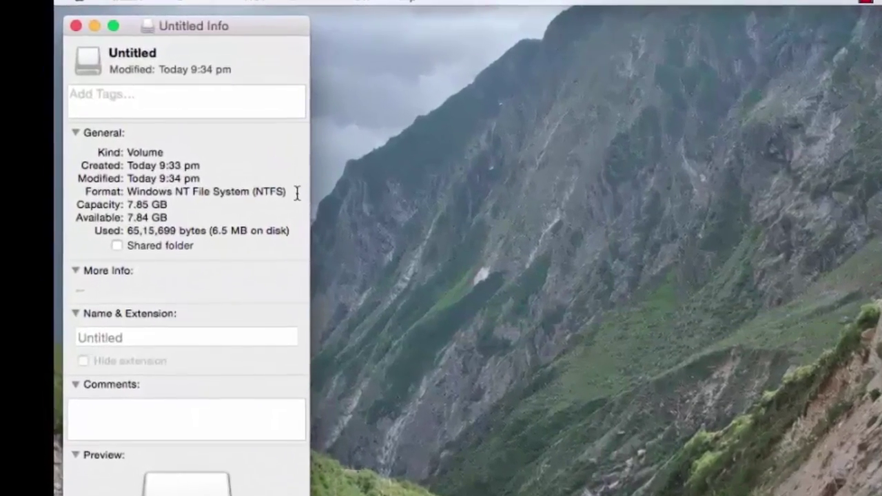
drag(274, 185, 193, 183)
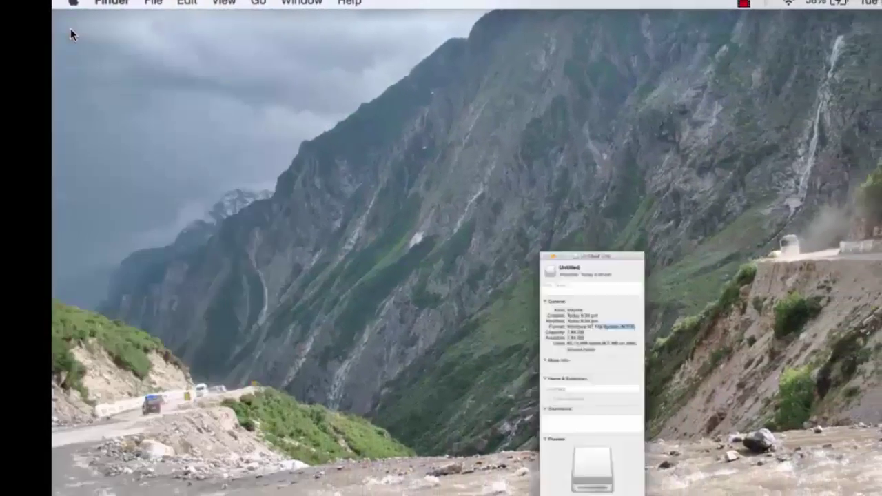
click(548, 256)
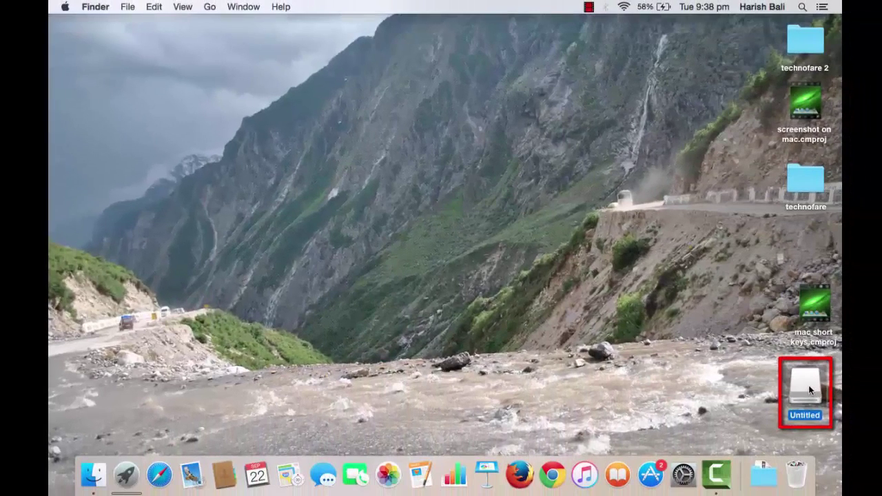
Open the Untitled drive, copy sc.jpg to the desktop, and preview the copied image.
double_click(811, 390)
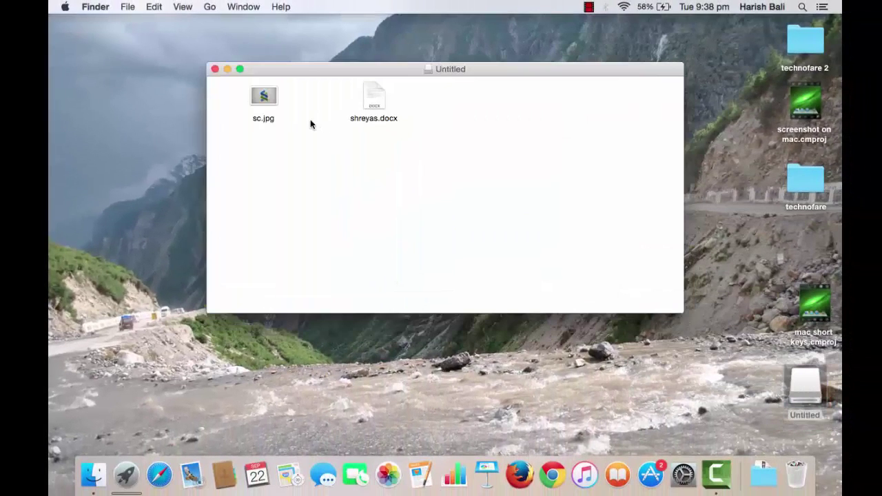
drag(264, 99, 129, 174)
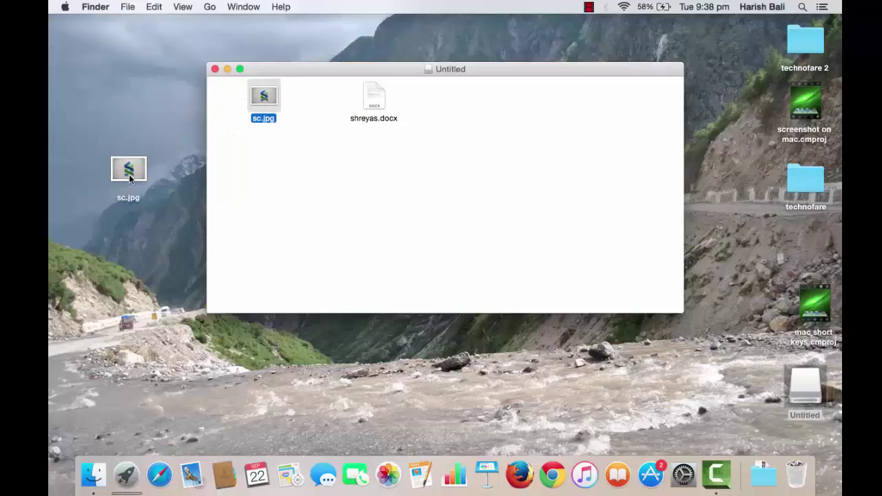
click(127, 179)
double_click(126, 169)
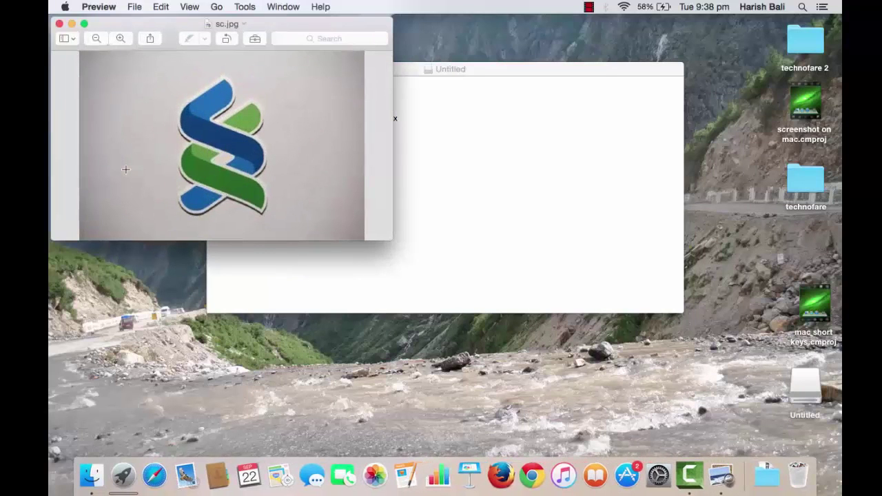
click(60, 24)
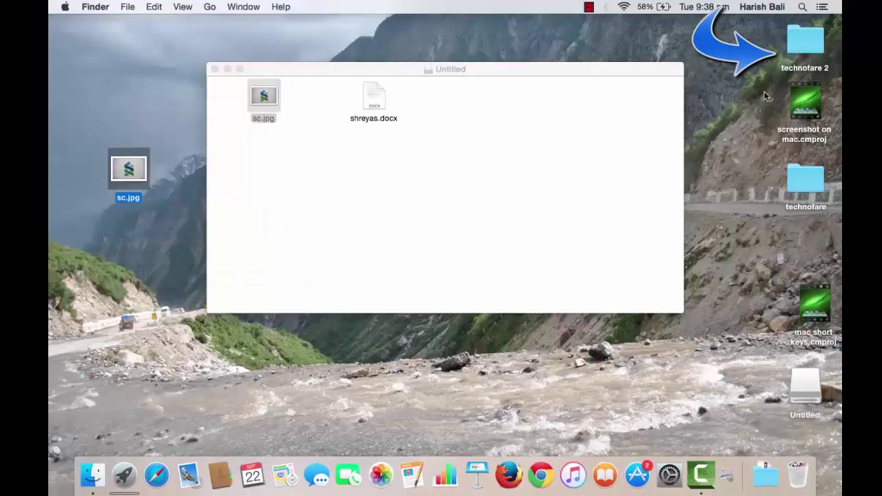
Try copying the technofare 2 and technofare desktop folders onto the Untitled drive.
click(803, 54)
drag(801, 50, 486, 184)
click(807, 191)
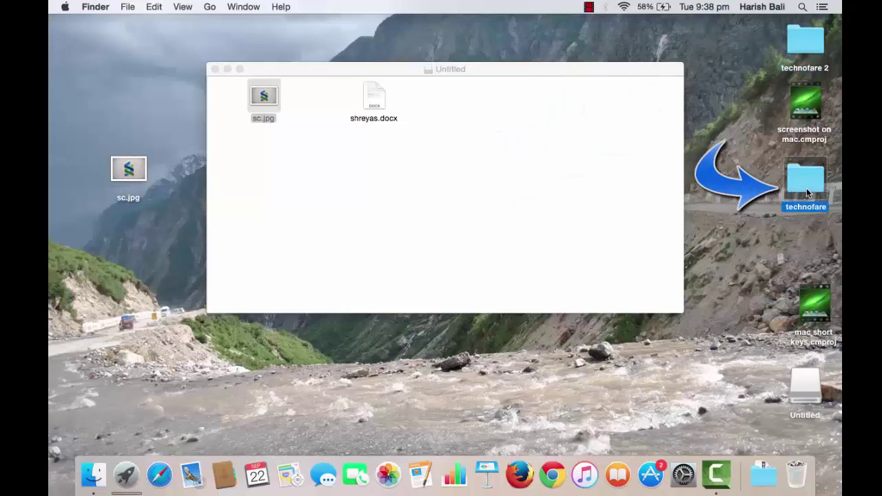
drag(807, 188, 482, 180)
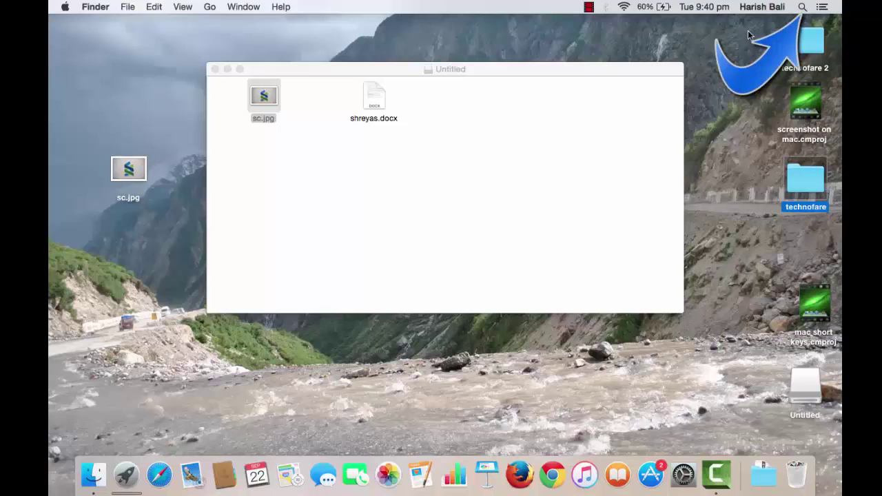
Launch Disk Utility by searching 'disk' in Spotlight and select the SanDisk's Untitled volume.
click(803, 8)
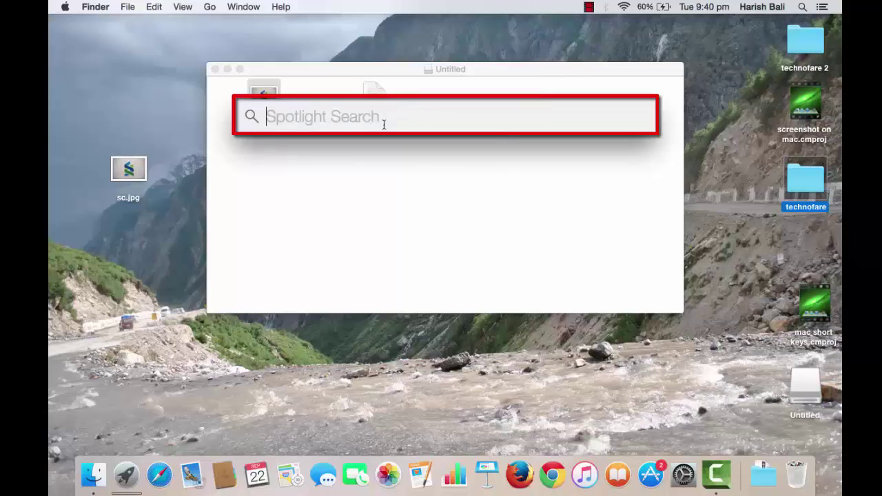
text(disk)
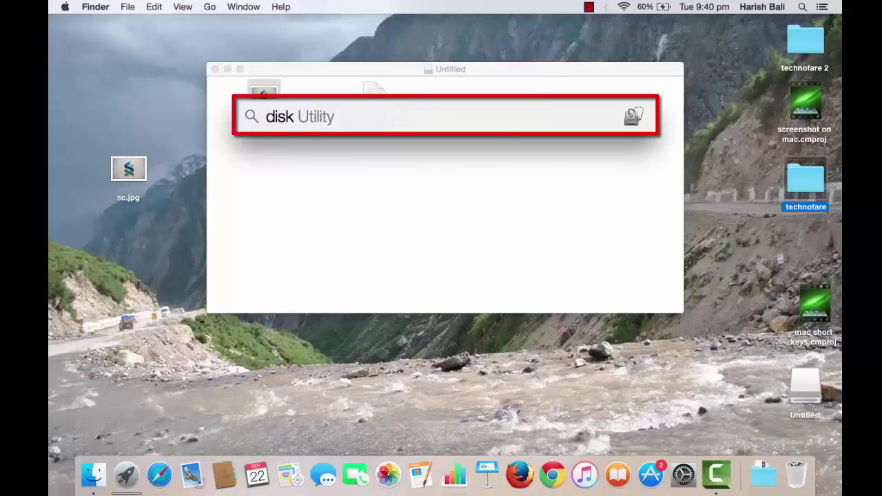
key(Return)
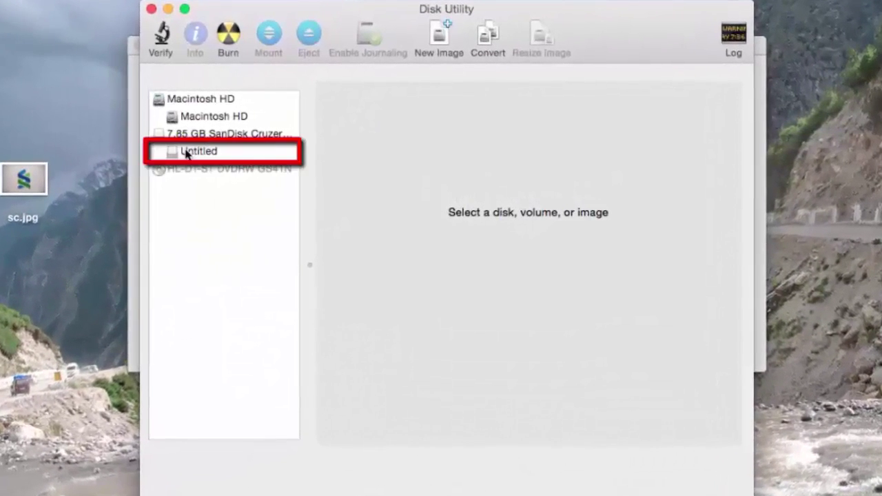
click(190, 156)
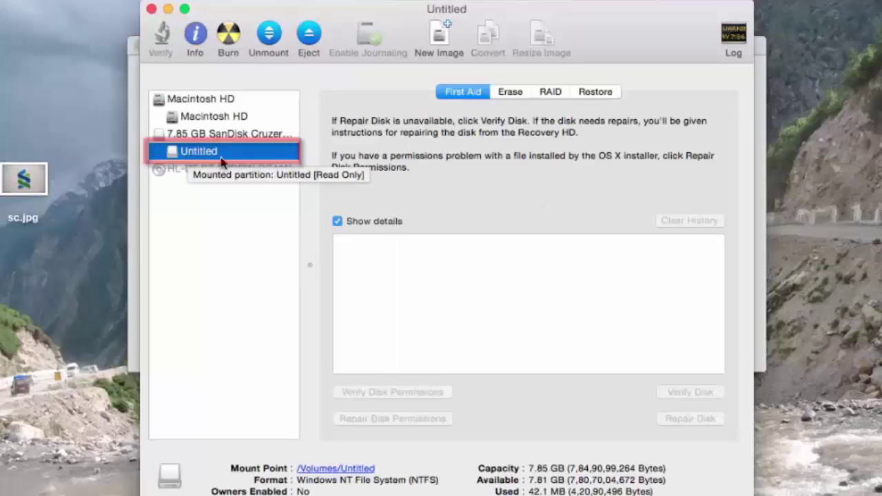
On the Erase page for Untitled, choose Mac OS Extended (Journaled) as the format.
click(511, 93)
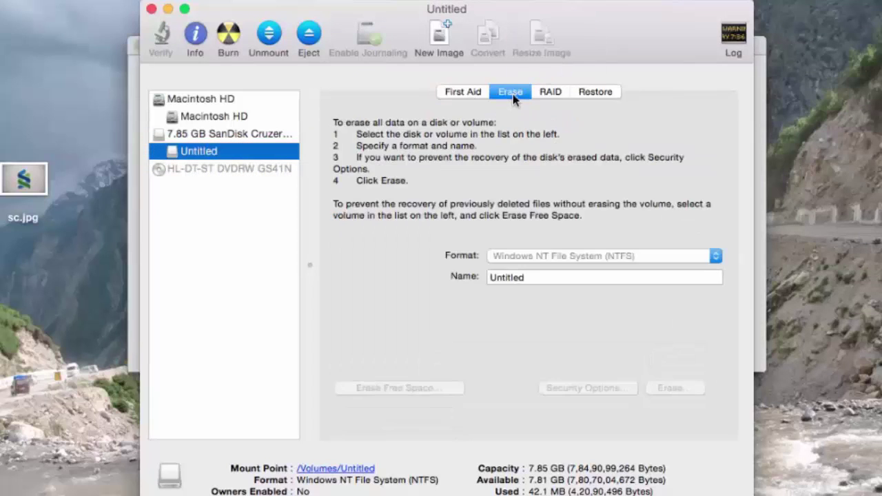
click(716, 257)
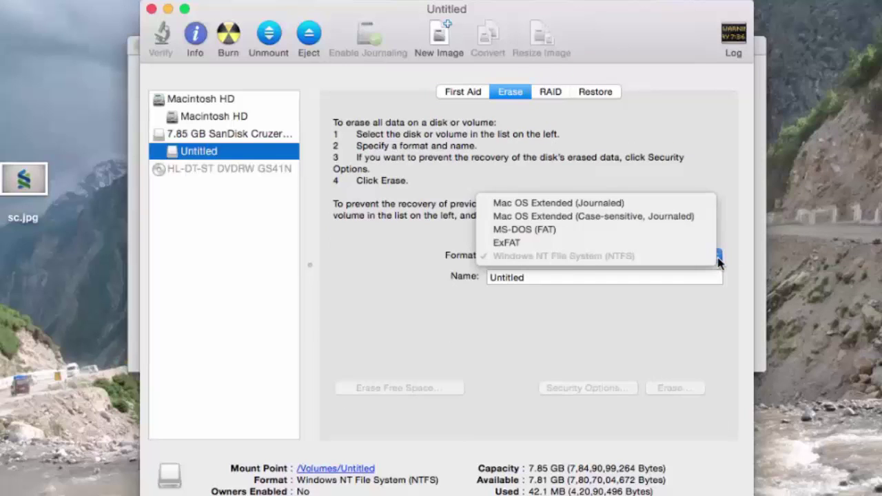
click(670, 205)
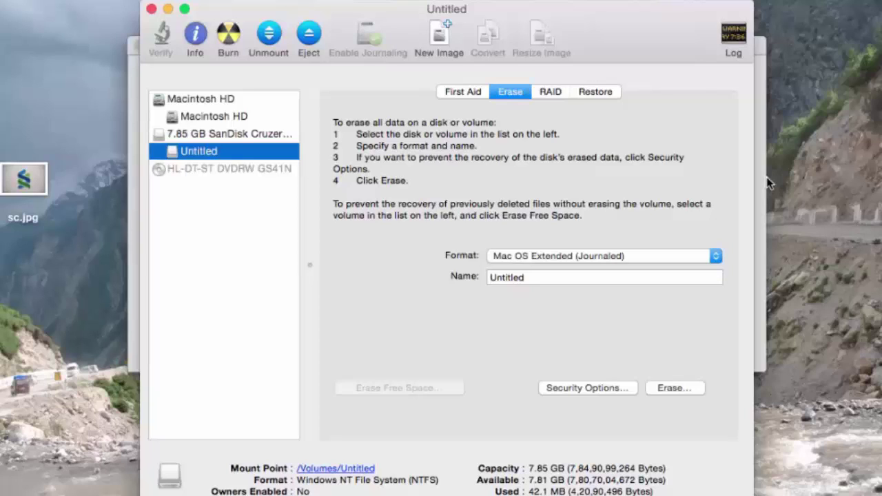
Erase the volume as Mac OS Extended, then select Mac OS Extended (Case-sensitive, Journaled).
click(671, 389)
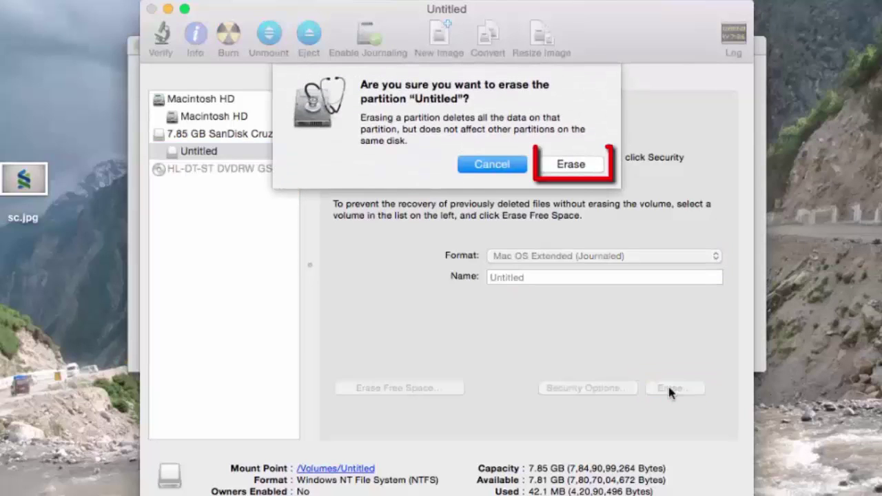
click(572, 166)
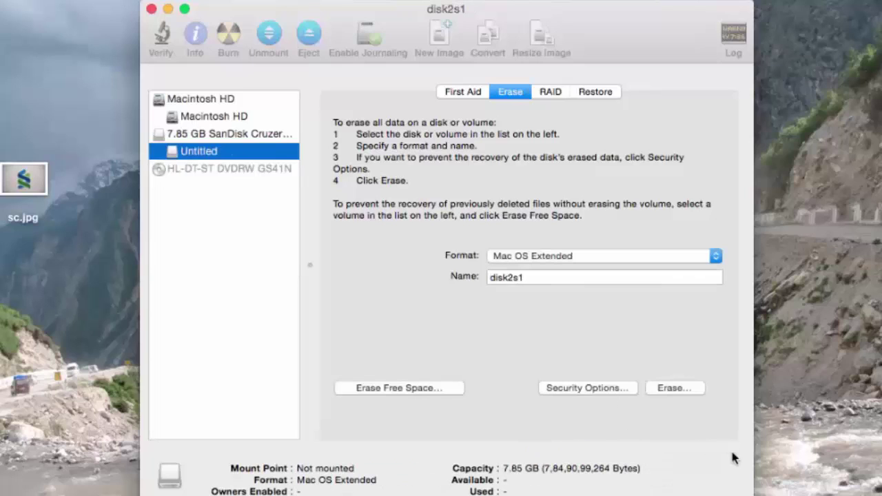
click(715, 256)
click(592, 269)
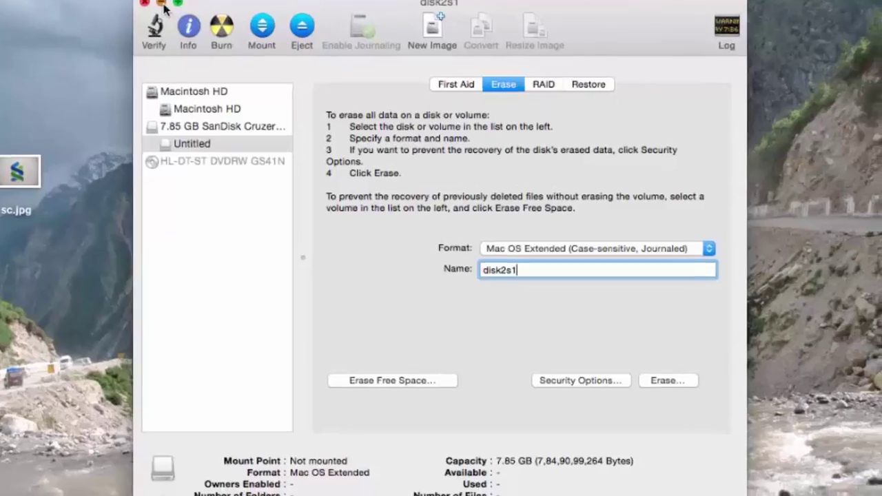
Open the Untitled drive in Finder and create a folder named technofare.
click(162, 4)
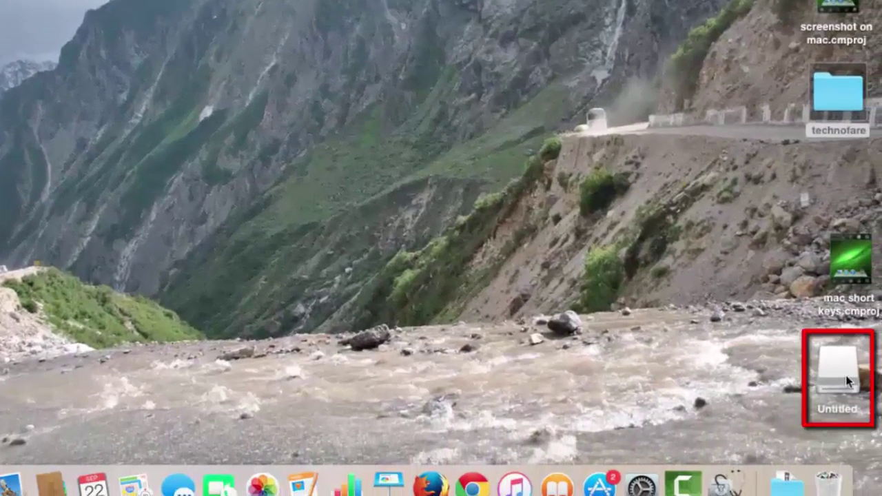
click(848, 382)
double_click(848, 383)
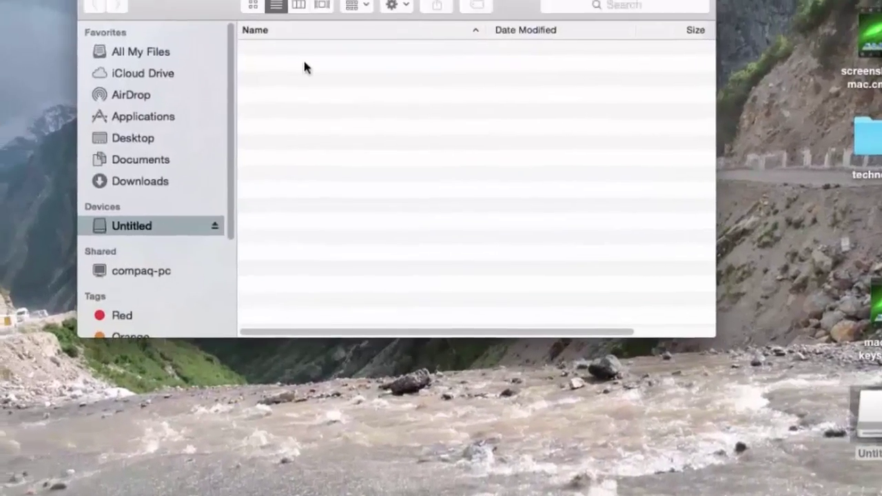
right_click(262, 19)
click(372, 121)
text(t)
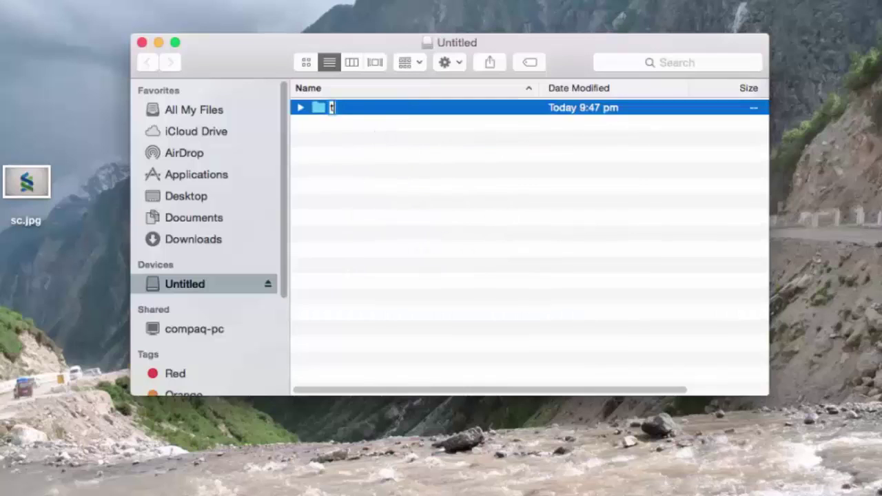
text(echnofare)
key(Return)
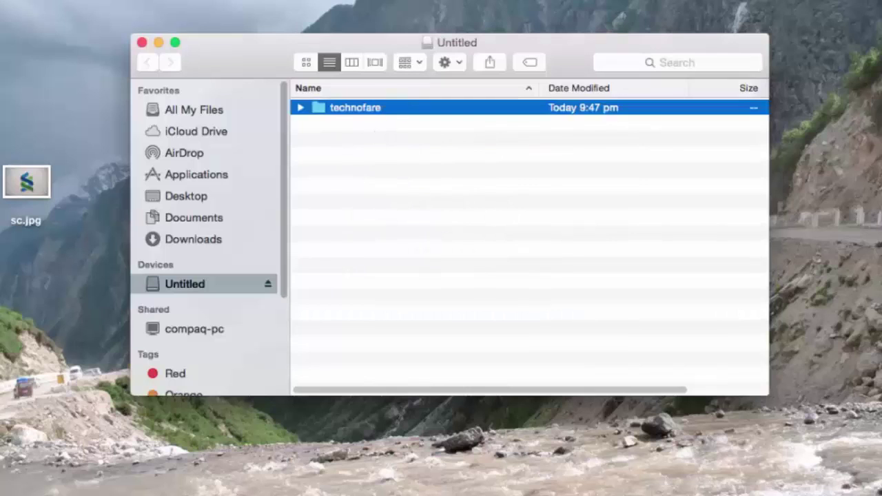
Try creating a second folder named Technofare and dismiss the name-taken warning.
right_click(390, 166)
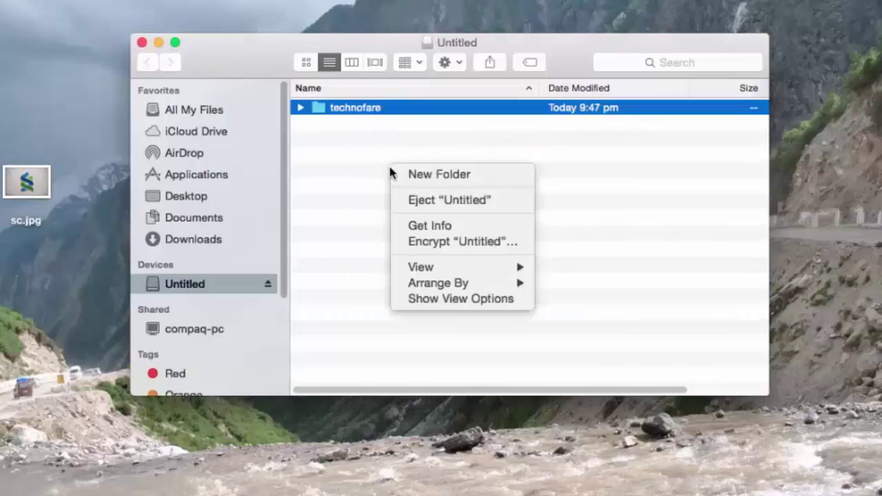
click(419, 175)
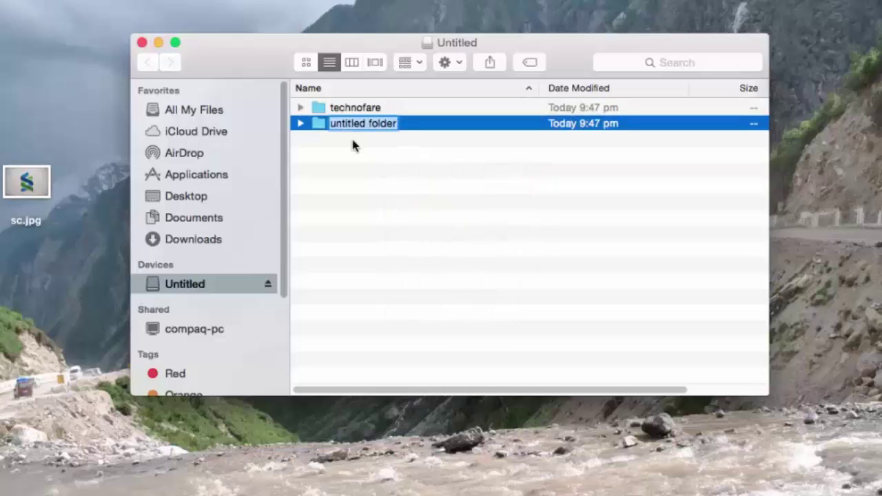
key(BackSpace)
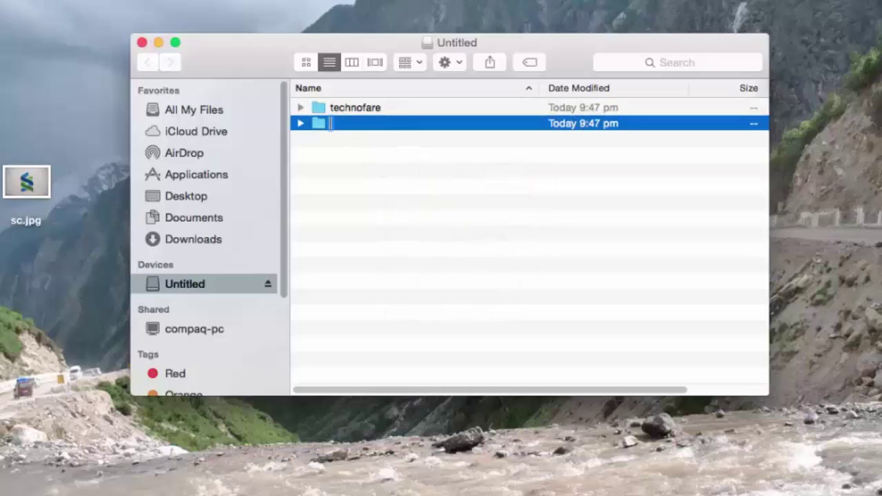
text(Techno)
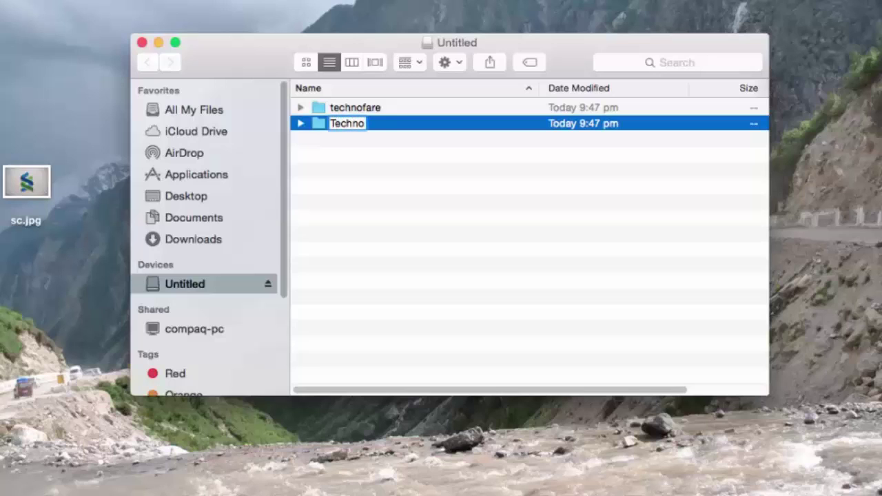
text(fare)
key(Return)
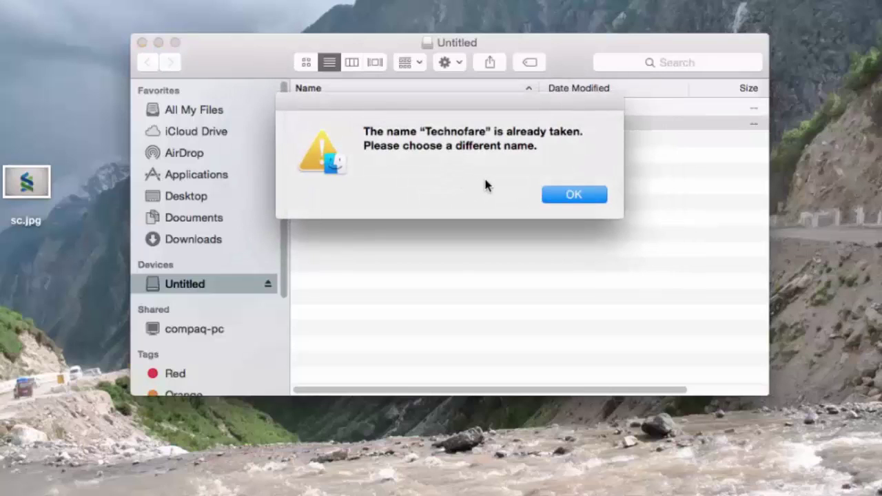
click(565, 197)
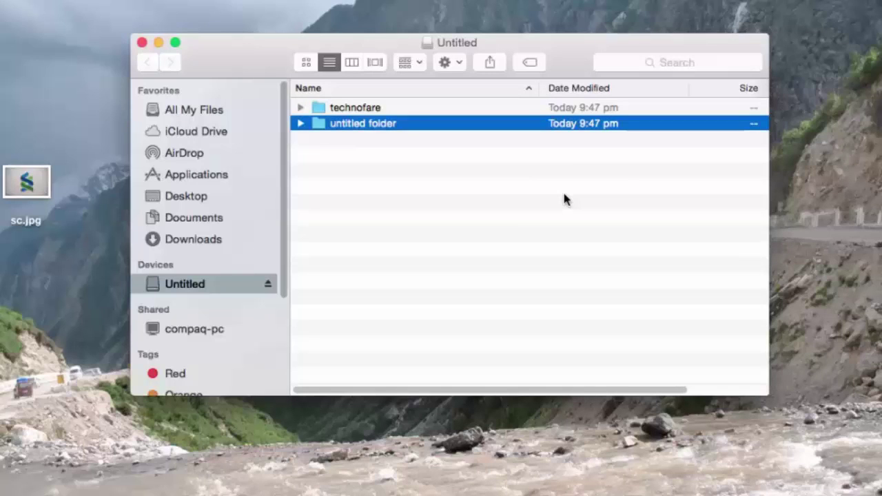
click(619, 185)
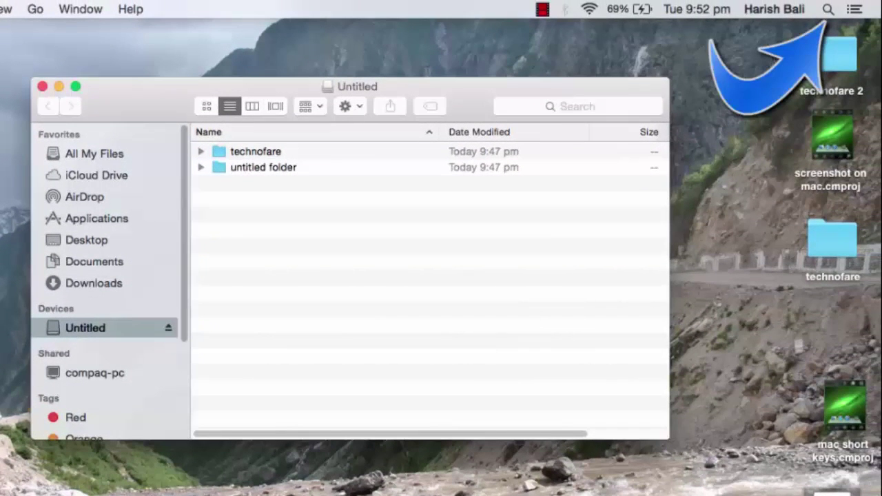
Relaunch Disk Utility via the 'disk' Spotlight search and open Erase for the Untitled volume.
click(828, 9)
click(210, 149)
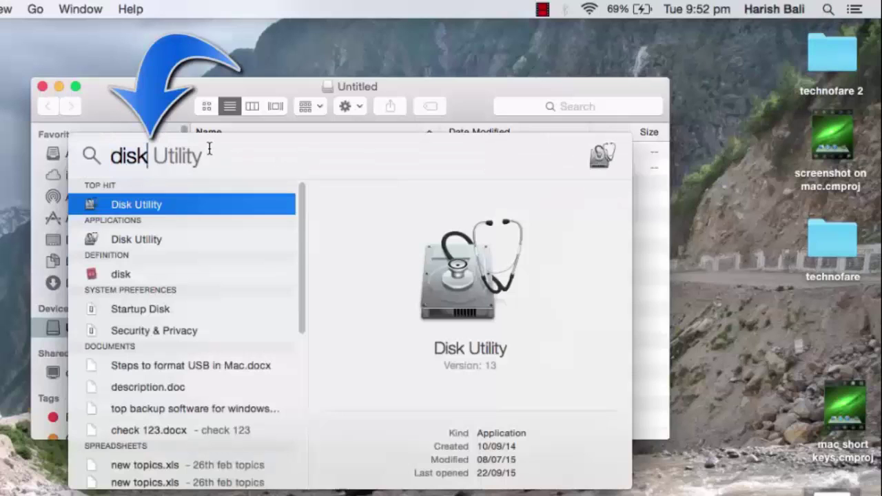
key(Return)
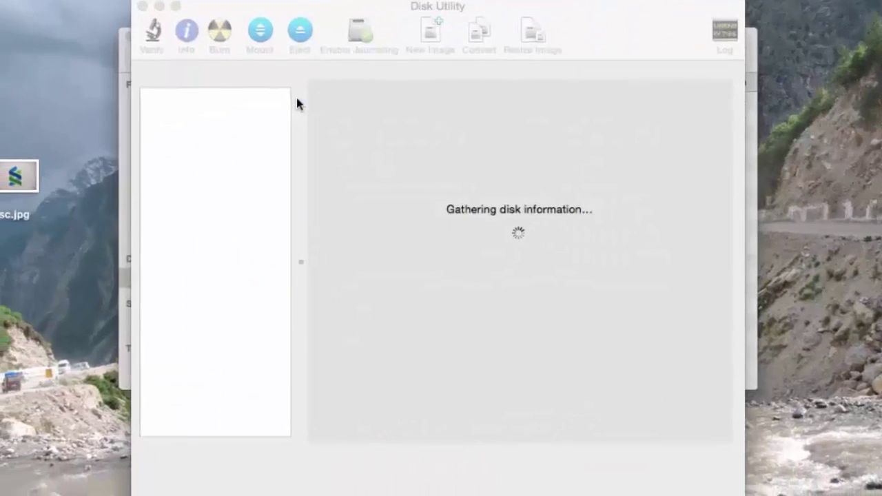
click(198, 150)
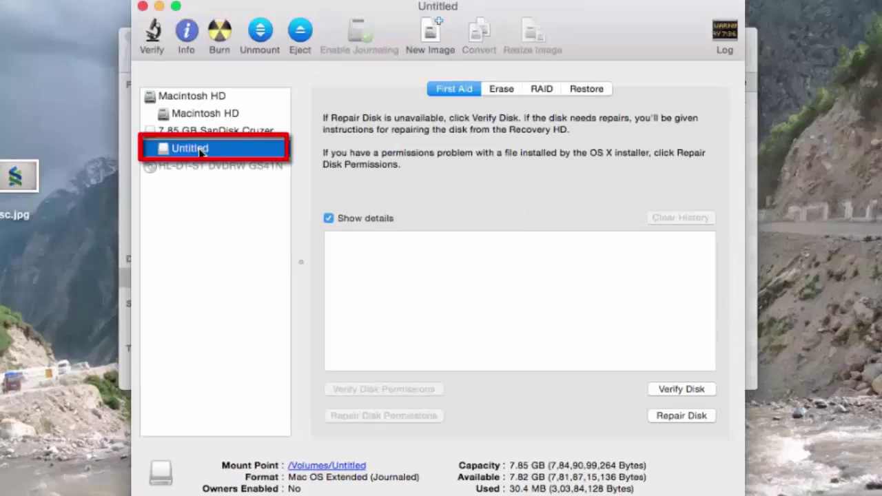
click(504, 90)
Try Case-sensitive Journaled and MS-DOS (FAT) formats before settling on ExFAT.
click(690, 252)
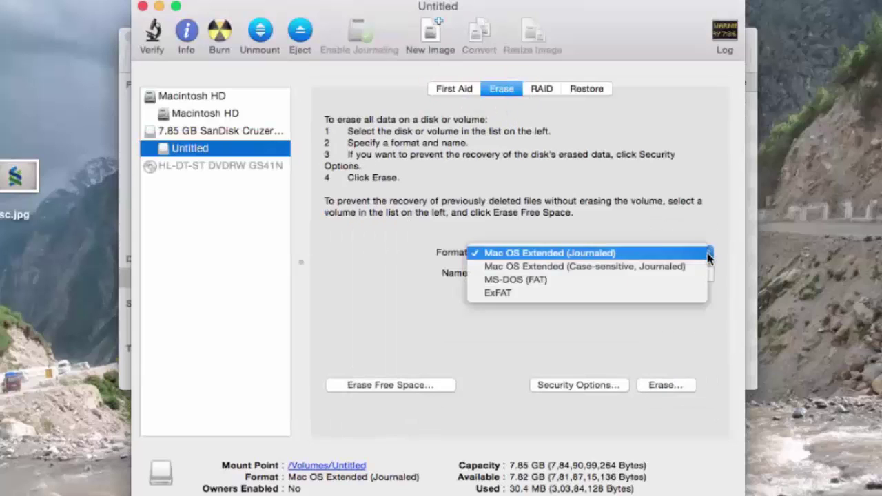
click(695, 266)
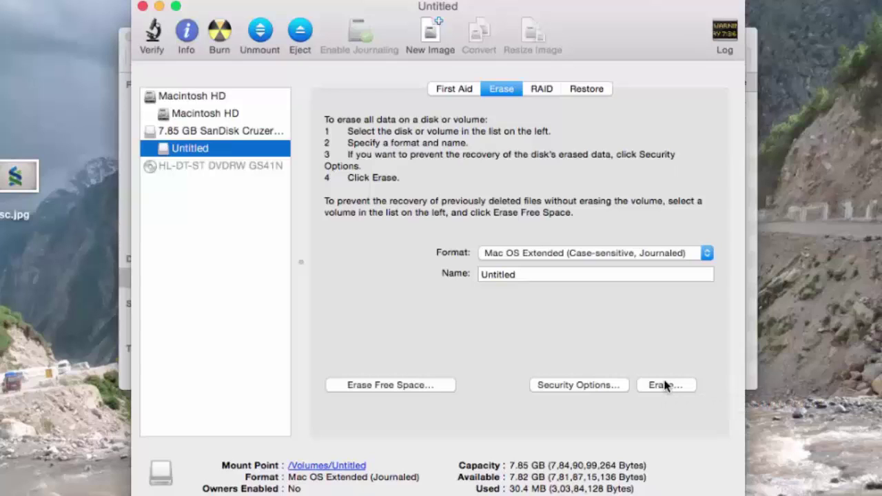
click(706, 253)
click(680, 270)
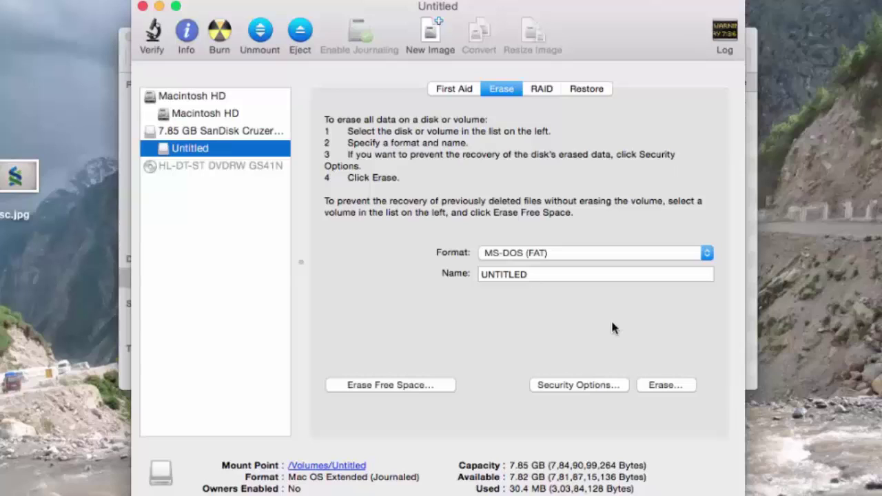
click(707, 253)
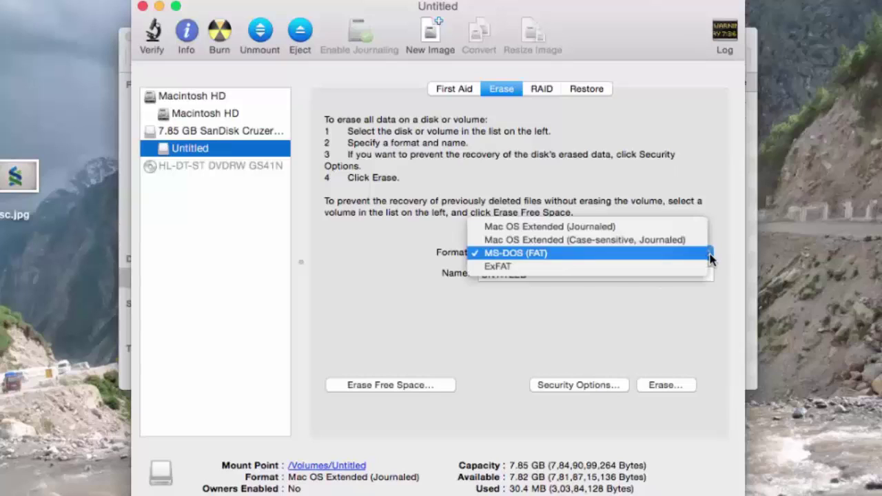
click(600, 268)
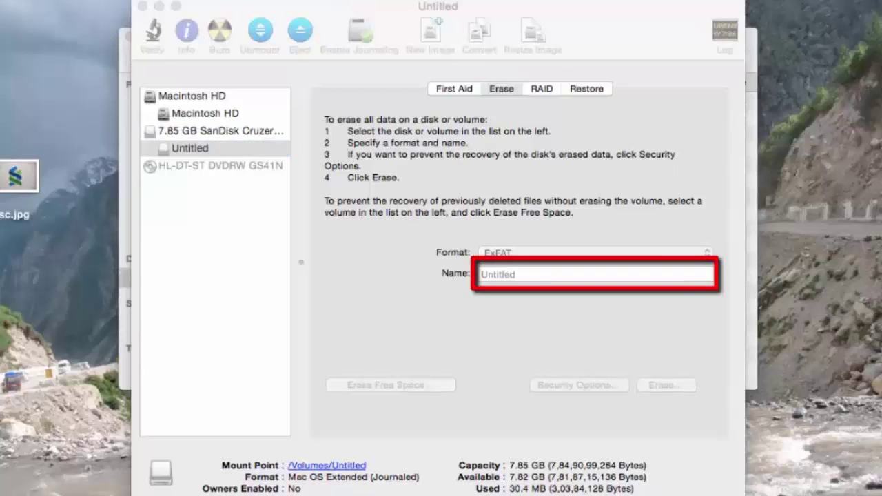
Rename the volume to the user's first name and open Security Options.
click(539, 274)
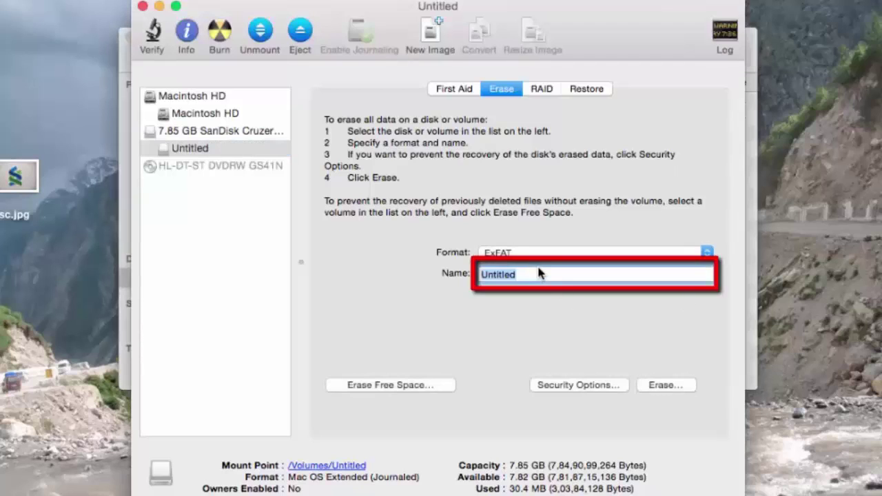
text(Harish)
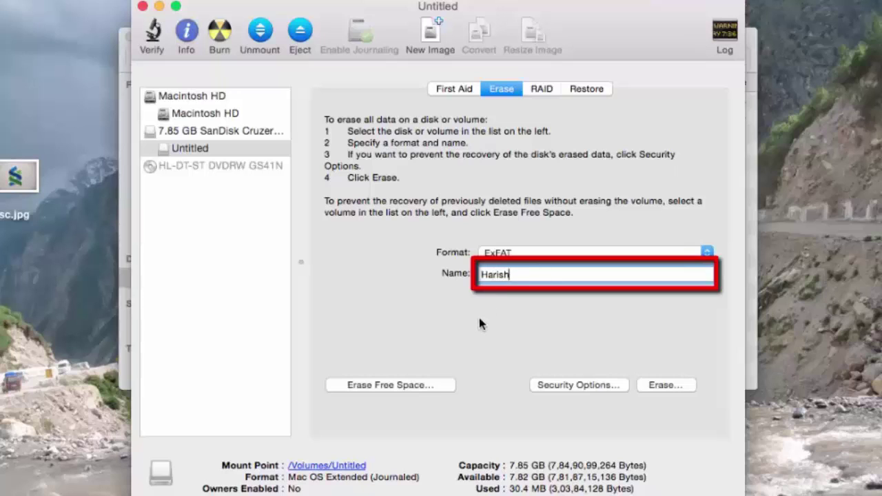
click(552, 390)
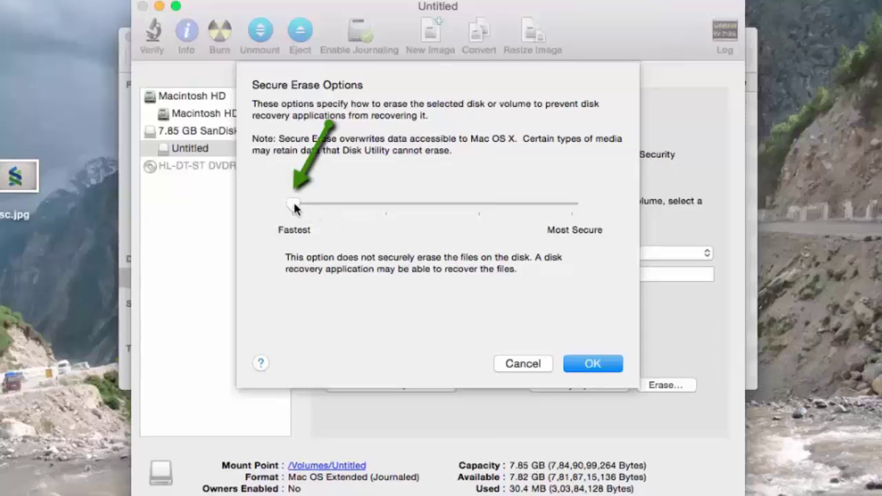
Move the secure erase slider to the single pass of zeros level.
mouse_move(344, 207)
mouse_down()
mouse_move(610, 212)
mouse_move(331, 212)
mouse_up()
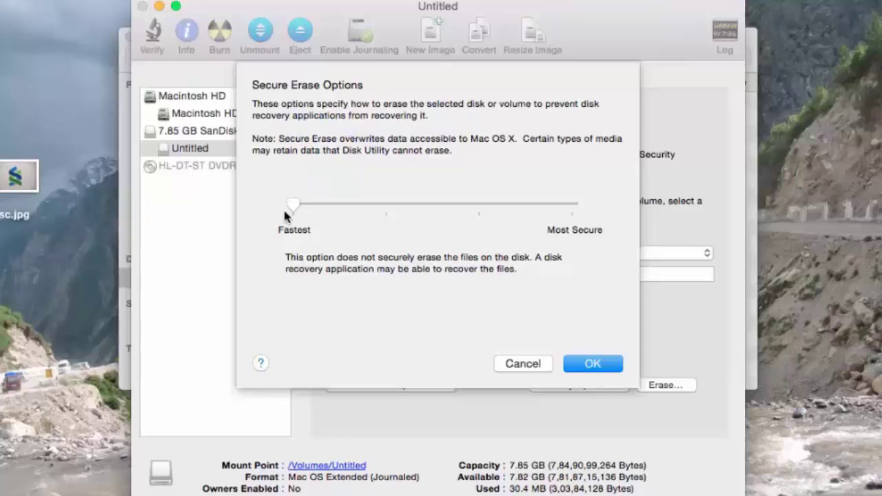
click(348, 209)
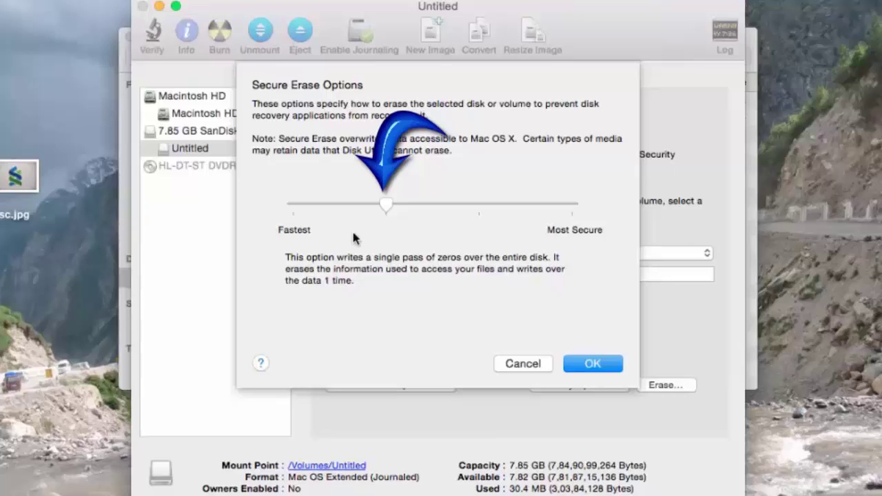
Set the slider past 3-pass to Most Secure 7-pass DOD erase and confirm with OK.
click(479, 206)
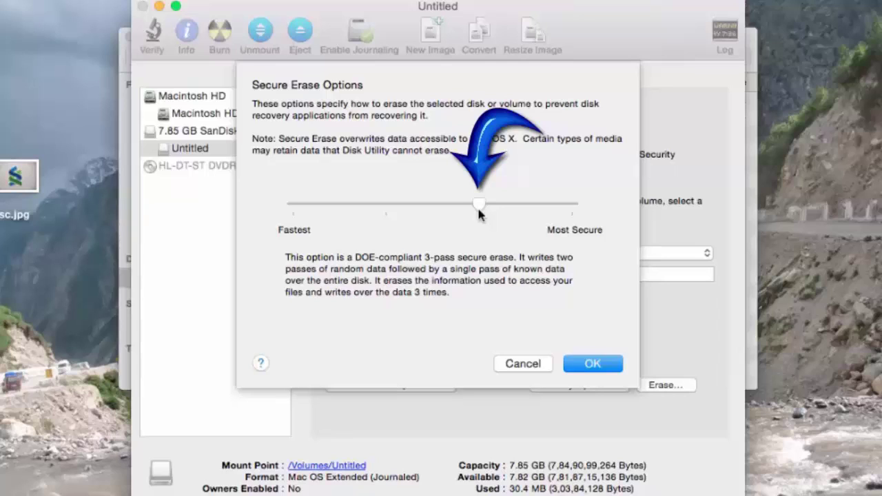
drag(478, 205, 572, 211)
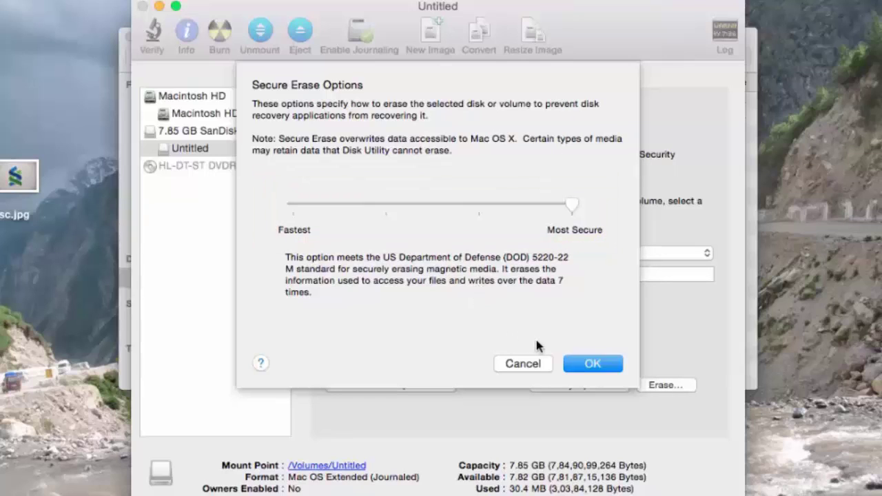
click(586, 366)
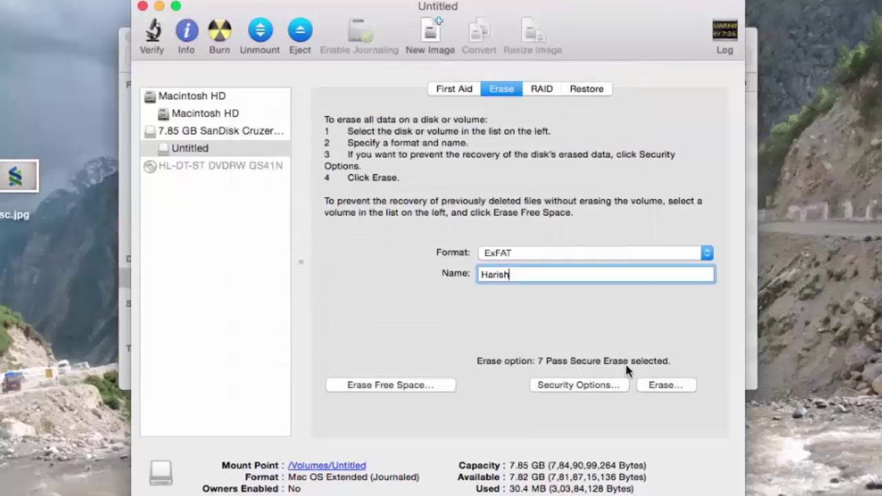